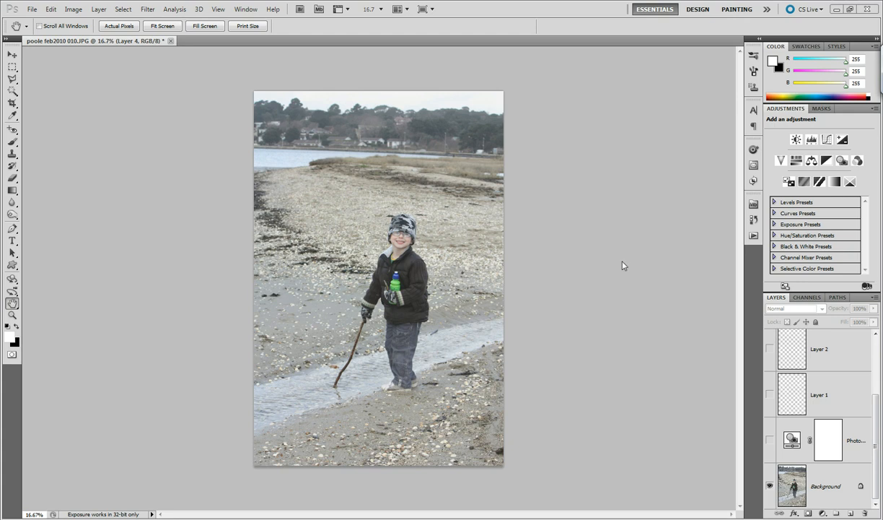
# Show every layer to preview the finished snow effect, and hide all but the Background layer again.
pyautogui.keyDown('alt'); pyautogui.click(770, 488); pyautogui.keyUp('alt')
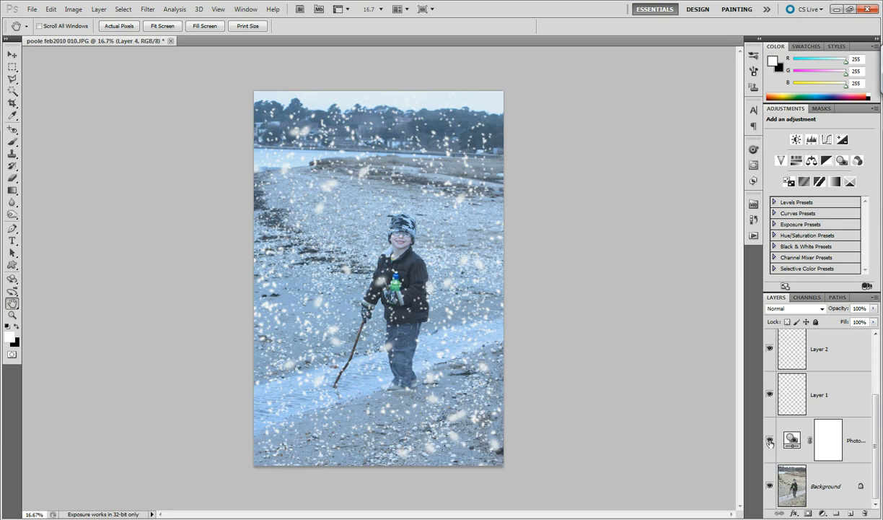
pyautogui.keyDown('alt'); pyautogui.click(770, 486); pyautogui.keyUp('alt')
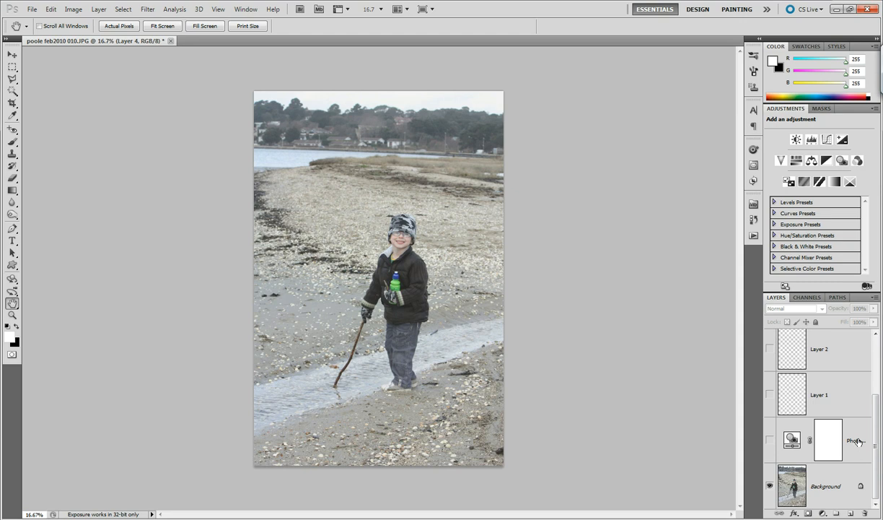
# Select all layers from Layer 4 down to the photo filter layer above the Background, and group them.
pyautogui.click(858, 441)
pyautogui.scroll(3, 841, 390)
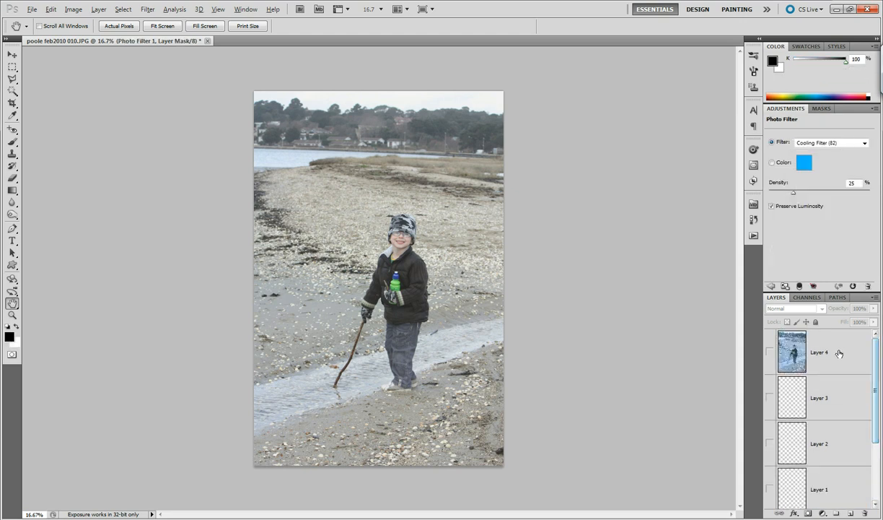
pyautogui.click(839, 353)
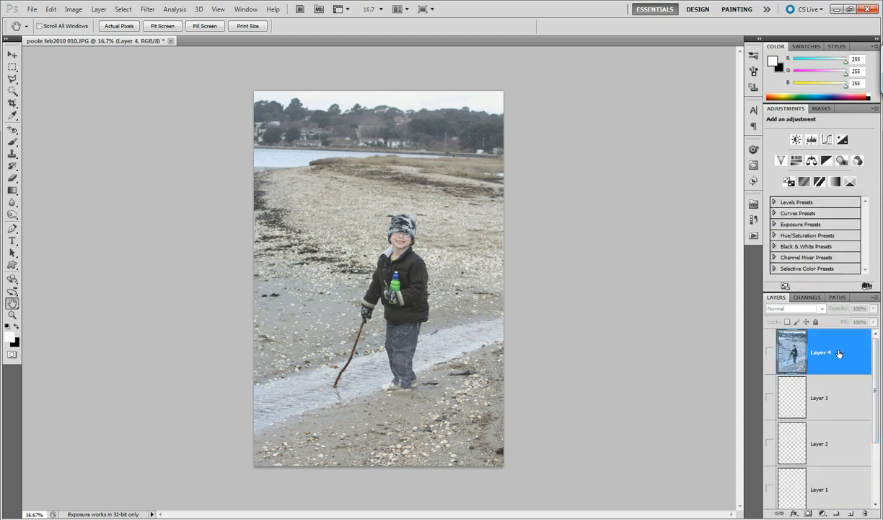
pyautogui.scroll(-3, 841, 368)
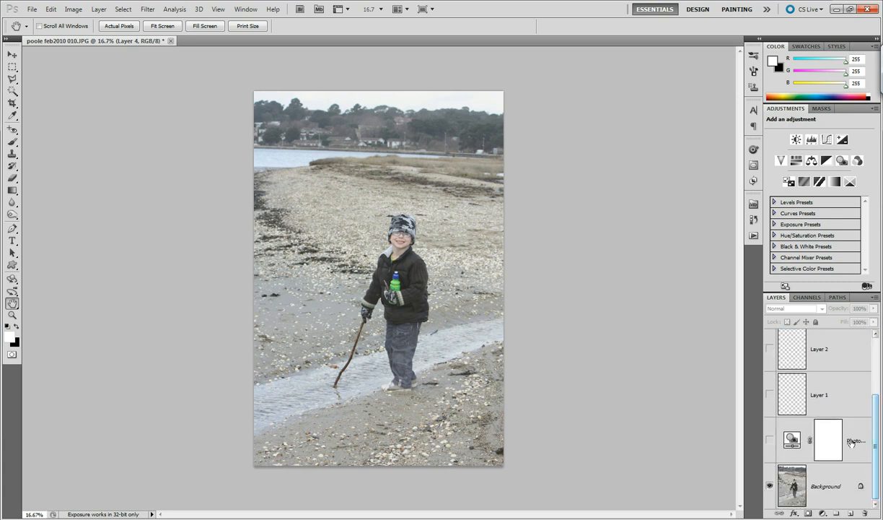
pyautogui.keyDown('shift'); pyautogui.click(858, 445); pyautogui.keyUp('shift')
pyautogui.rightClick(851, 408)
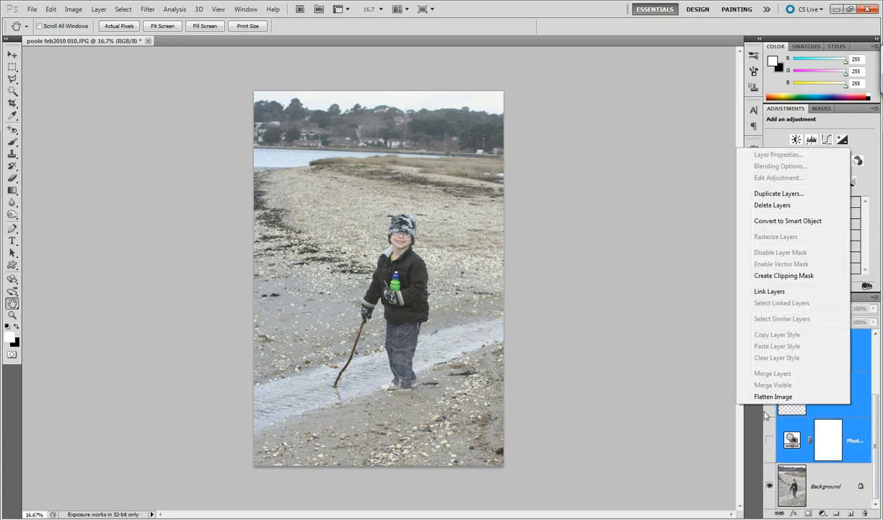
pyautogui.click(760, 424)
pyautogui.hotkey('ctrl', 'g')
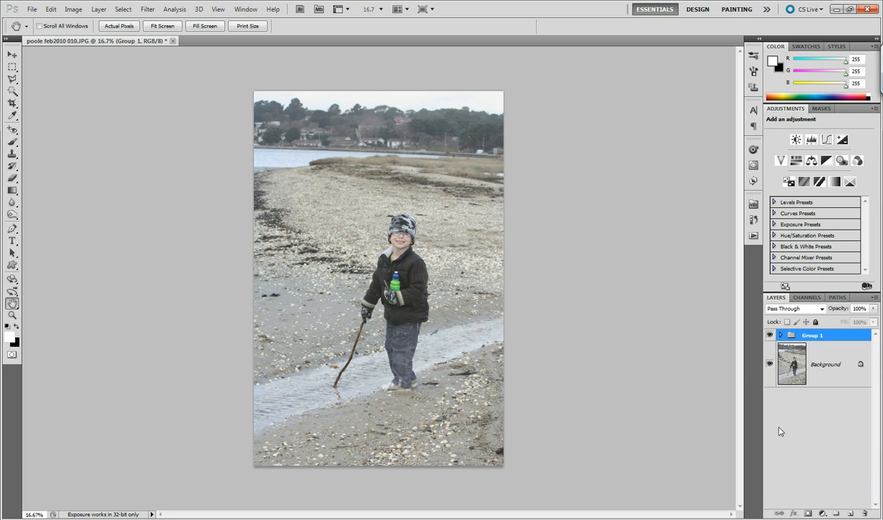
# Add a Photo Filter adjustment layer directly above the Background, using Cooling Filter (82).
pyautogui.click(797, 366)
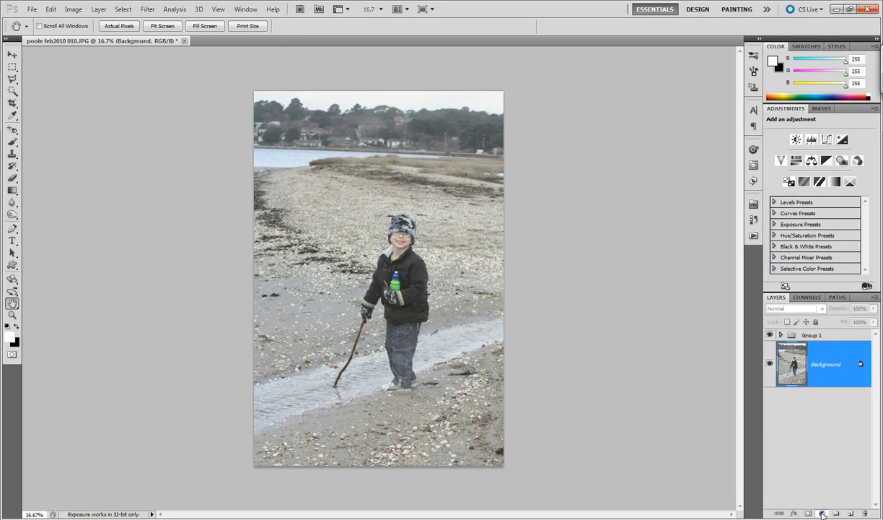
pyautogui.click(761, 474)
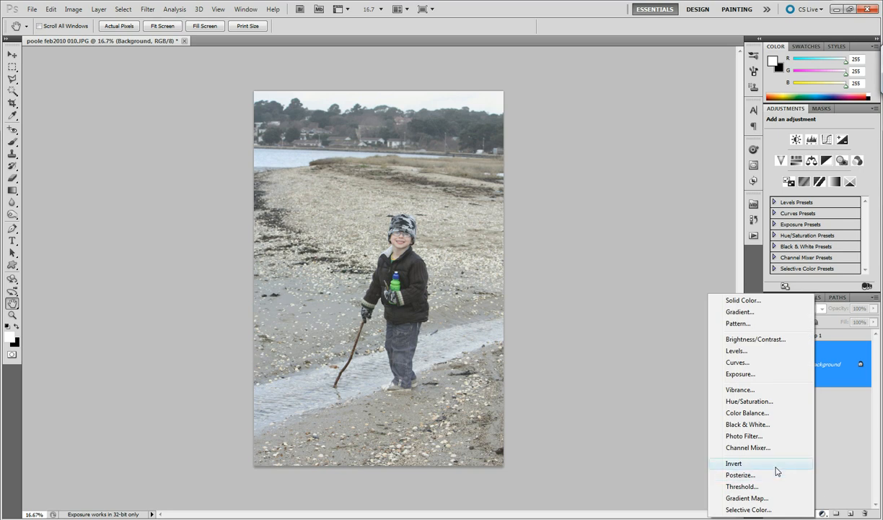
pyautogui.click(751, 437)
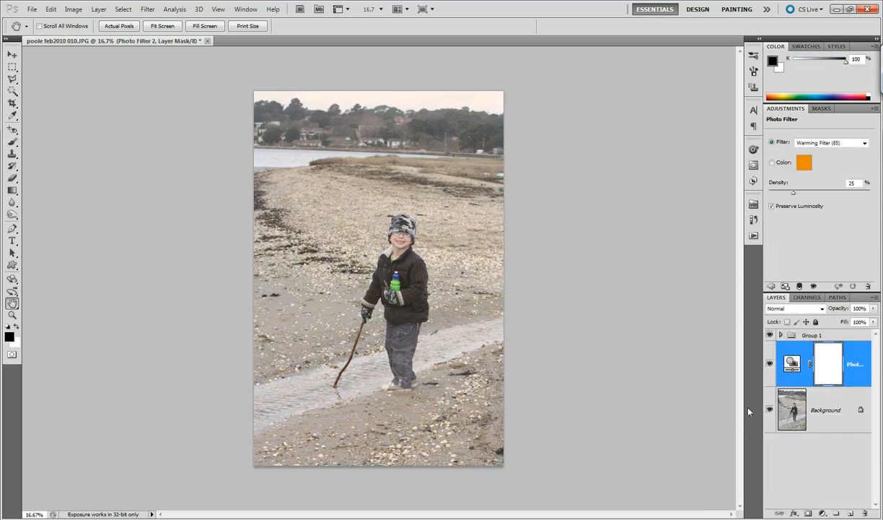
pyautogui.click(854, 144)
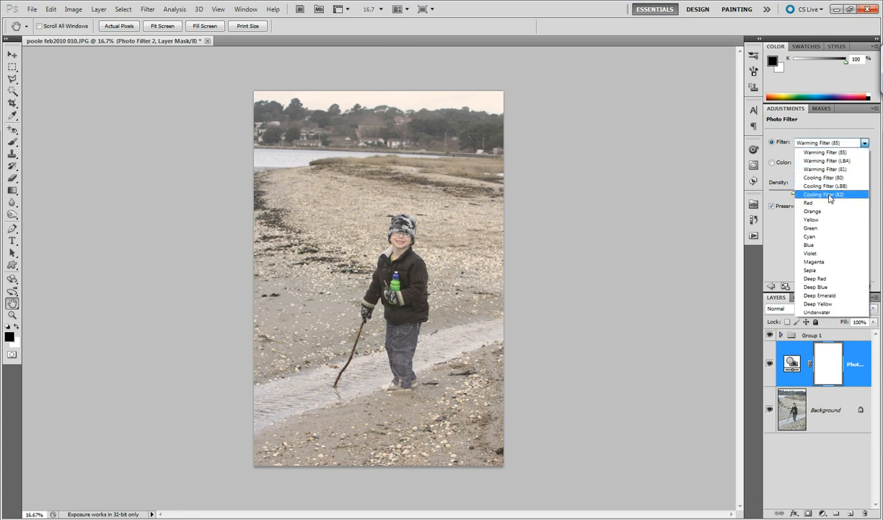
pyautogui.click(829, 198)
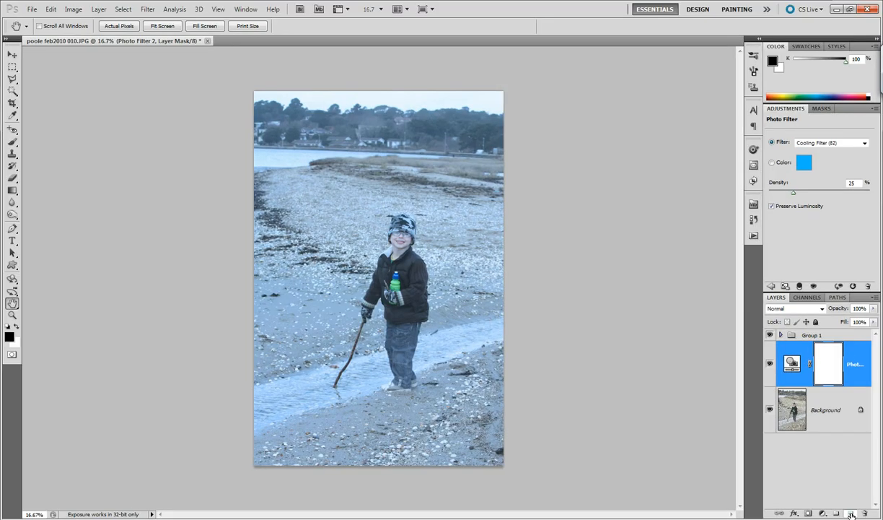
# Create a new layer above the photo filter, and ready the Brush tool with white as the foreground color.
pyautogui.click(850, 513)
pyautogui.press('x')
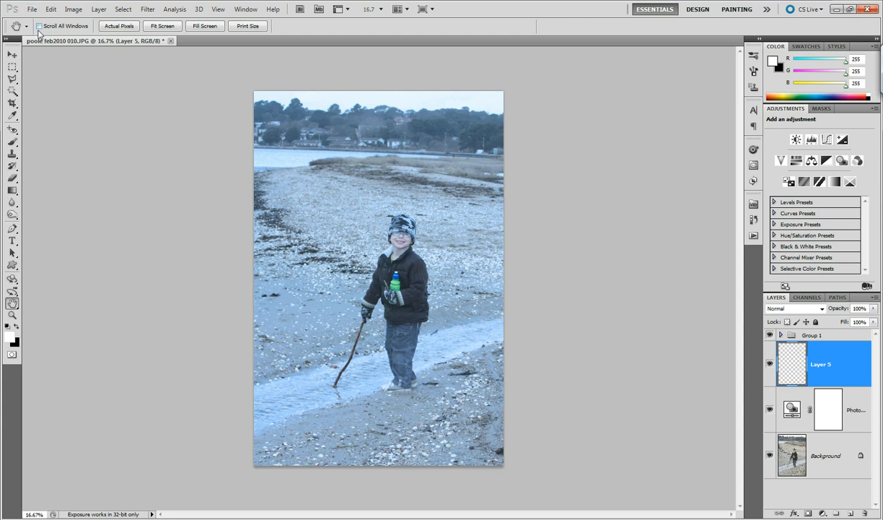
pyautogui.press('b')
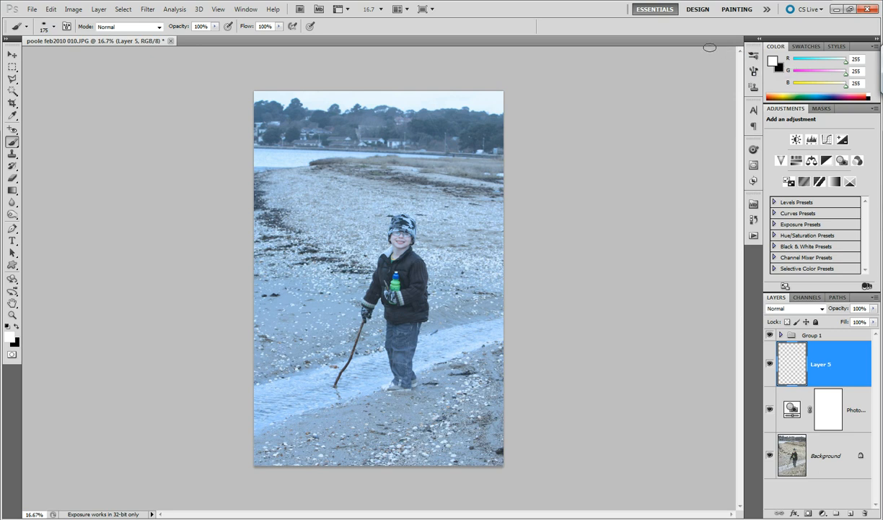
# Open the brush settings and display the Brush Tip Shape options.
pyautogui.click(246, 9)
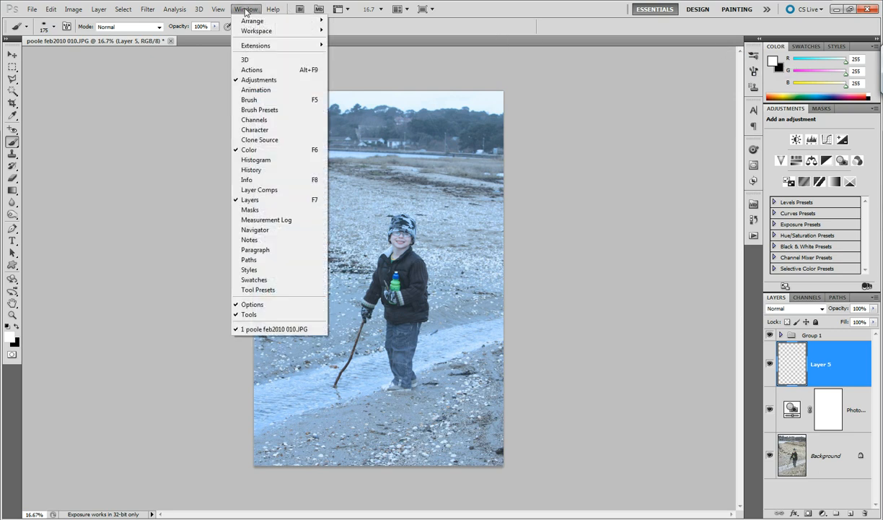
pyautogui.click(257, 109)
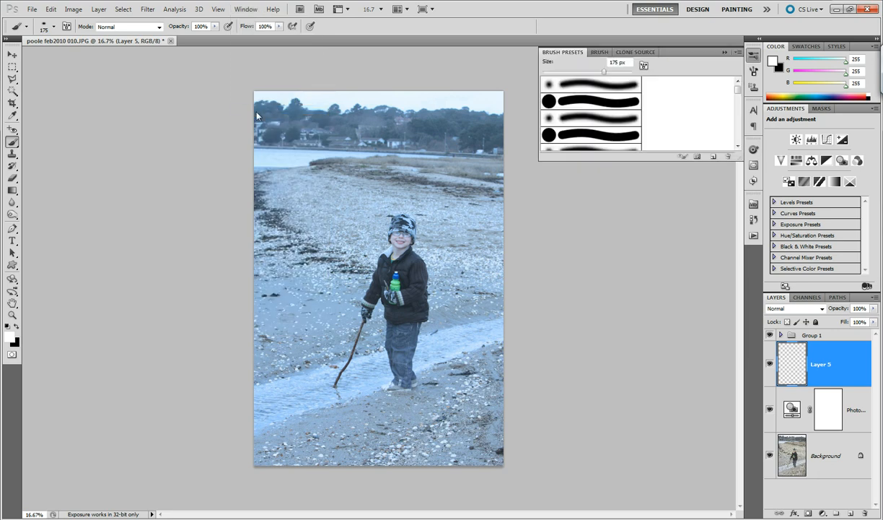
pyautogui.click(600, 53)
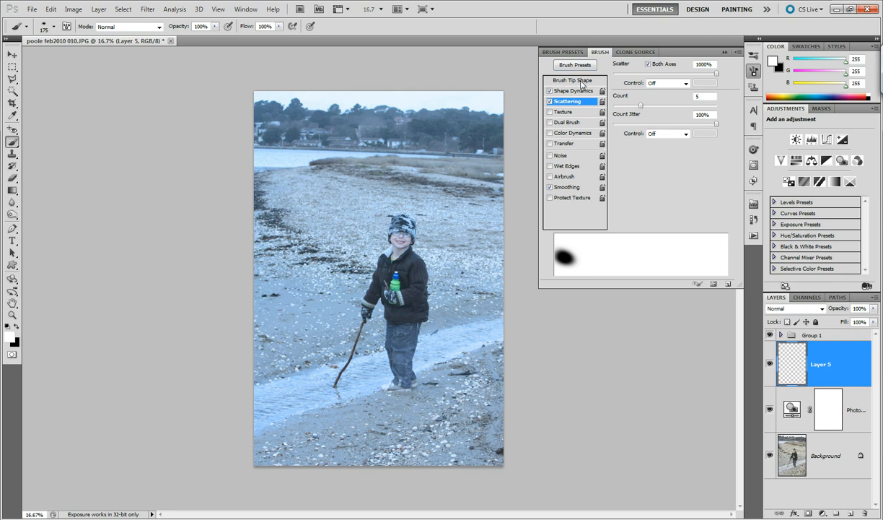
pyautogui.click(582, 81)
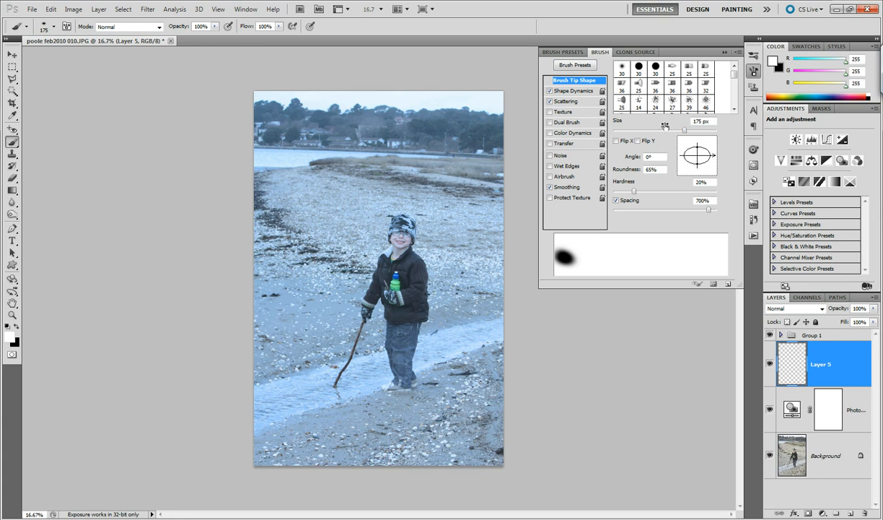
# Try brush tip roundness values of 100% and 50%.
pyautogui.doubleClick(658, 170)
pyautogui.write('100')
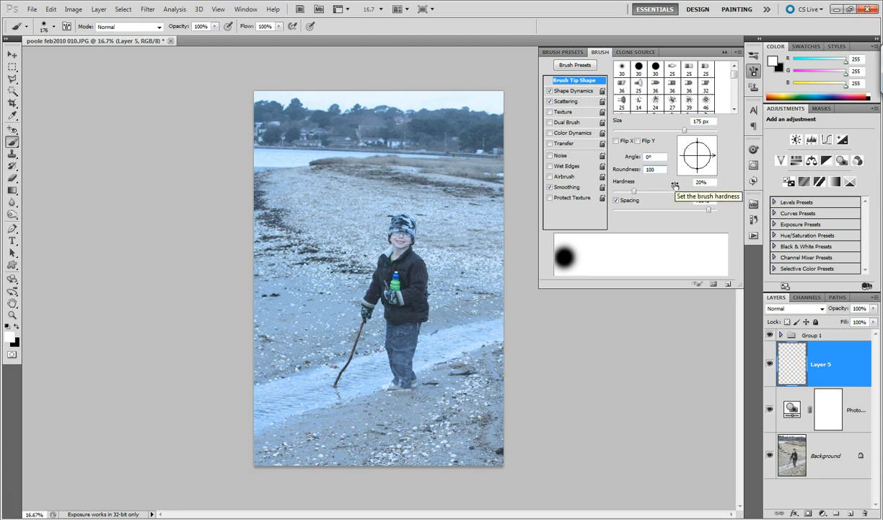
pyautogui.write('50')
pyautogui.press('BackSpace')
pyautogui.press('BackSpace')
pyautogui.press('BackSpace')
pyautogui.press('BackSpace')
pyautogui.press('BackSpace')
pyautogui.write('50')
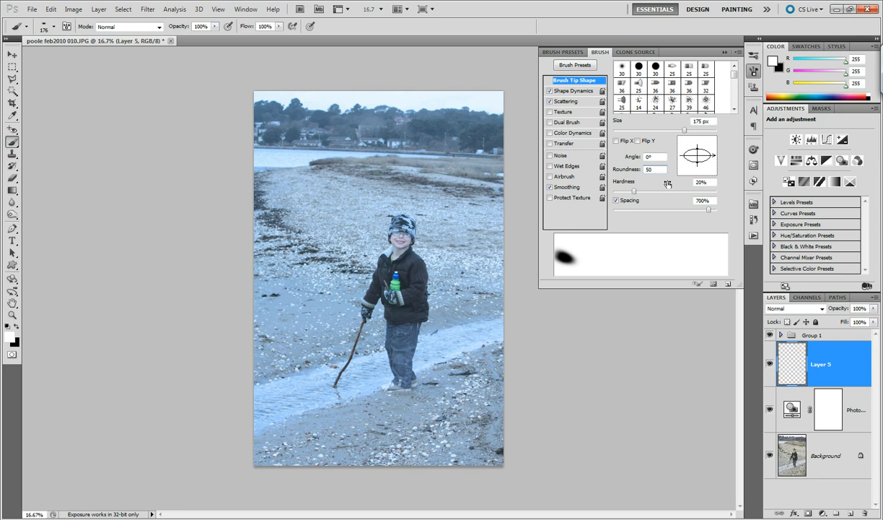
# Set the brush tip roundness to 65%.
pyautogui.write('6')
pyautogui.press('BackSpace')
pyautogui.press('BackSpace')
pyautogui.press('BackSpace')
pyautogui.write('65')
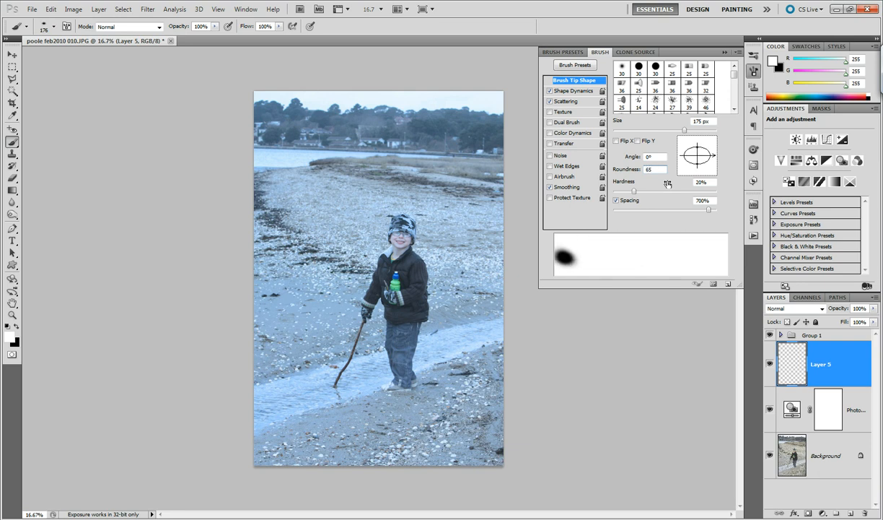
pyautogui.press('Return')
# Review the brush's Shape Dynamics and Scattering settings, keep Smoothing enabled, and close the brush settings.
pyautogui.click(578, 91)
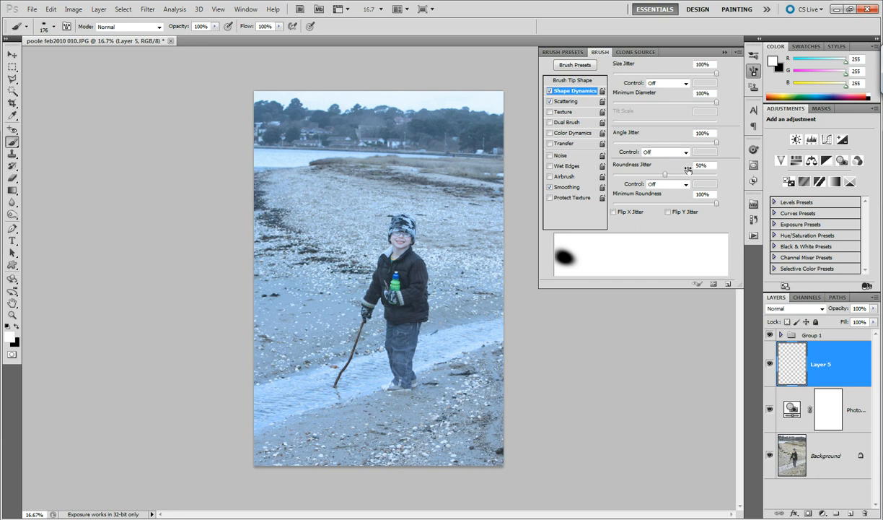
pyautogui.click(564, 101)
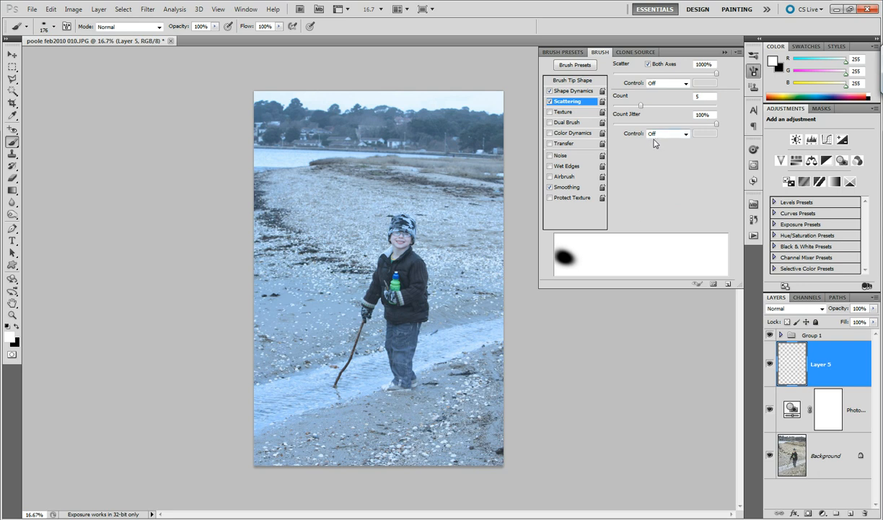
pyautogui.click(551, 187)
pyautogui.click(550, 187)
pyautogui.click(693, 51)
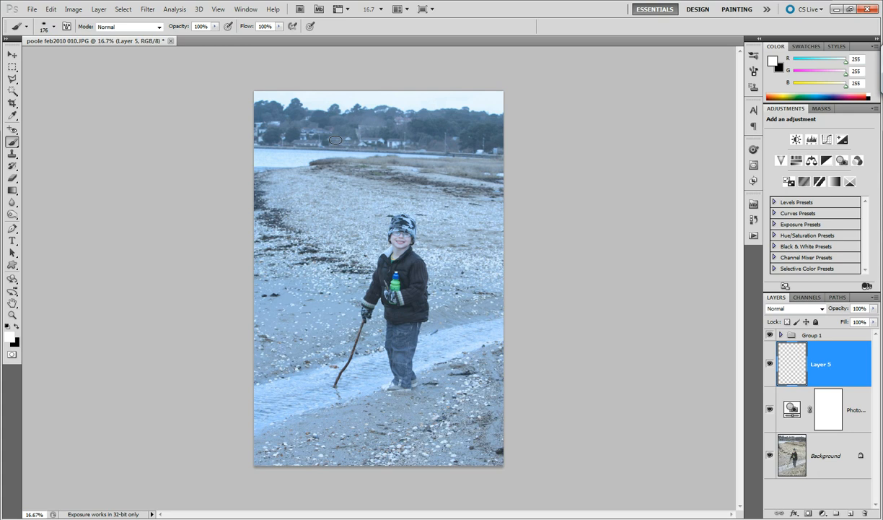
# Reduce the brush size to 50 px and paint small white snowflakes across the whole photo on the new layer.
pyautogui.press('[')
pyautogui.press('[')
pyautogui.press('[')
pyautogui.moveTo(268, 108); pyautogui.dragTo(267, 407)
pyautogui.moveTo(318, 121)
pyautogui.mouseDown()
pyautogui.moveTo(301, 134)
pyautogui.moveTo(304, 299)
pyautogui.mouseUp()
pyautogui.moveTo(324, 419); pyautogui.dragTo(317, 417)
pyautogui.moveTo(367, 149)
pyautogui.mouseDown()
pyautogui.moveTo(353, 174)
pyautogui.moveTo(352, 249)
pyautogui.moveTo(365, 402)
pyautogui.mouseUp()
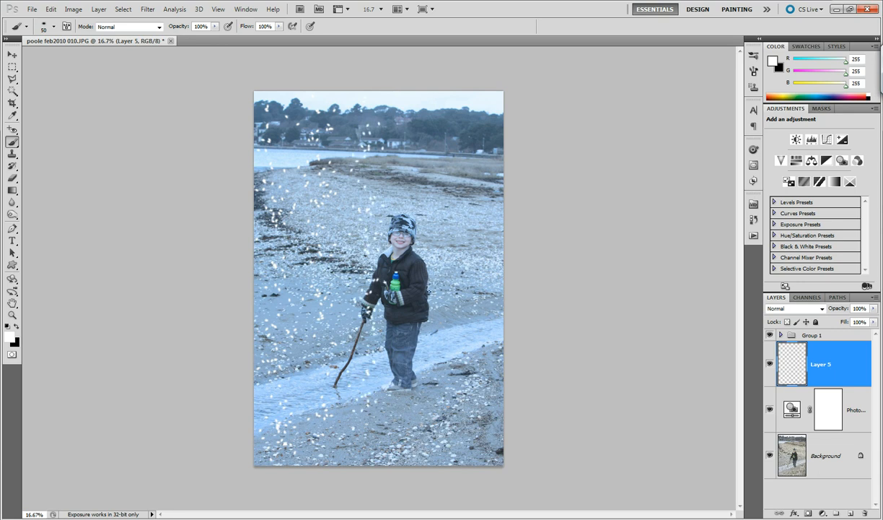
pyautogui.moveTo(408, 167)
pyautogui.mouseDown()
pyautogui.moveTo(401, 144)
pyautogui.moveTo(406, 174)
pyautogui.mouseUp()
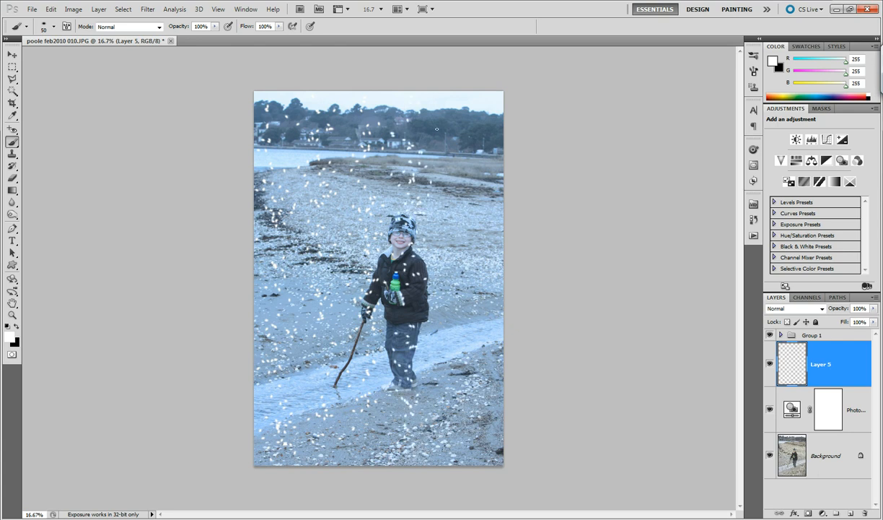
pyautogui.moveTo(448, 134); pyautogui.dragTo(441, 189)
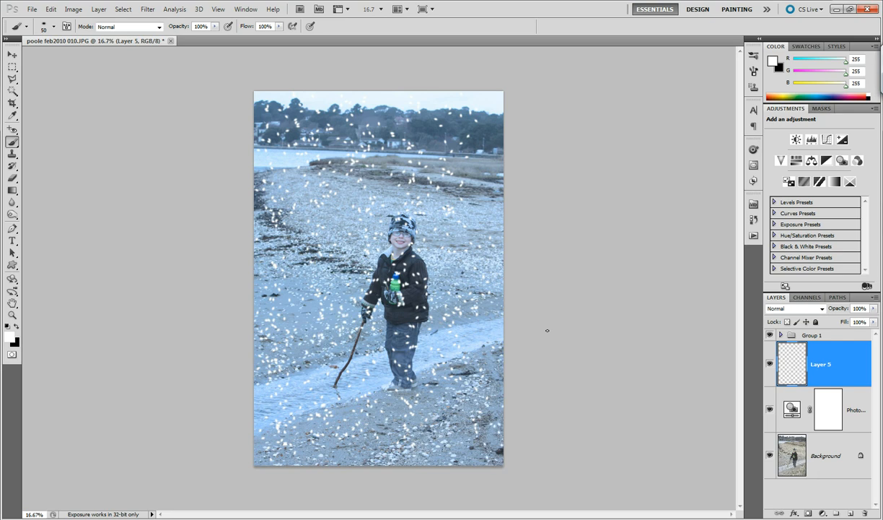
# Apply a Gaussian Blur with a radius of about 4 pixels to the small snowflakes layer.
pyautogui.click(147, 9)
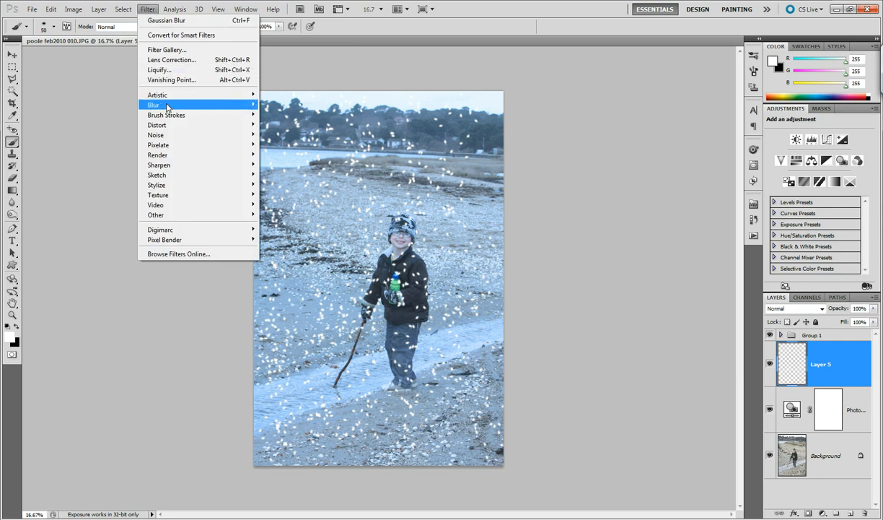
pyautogui.moveTo(163, 107)
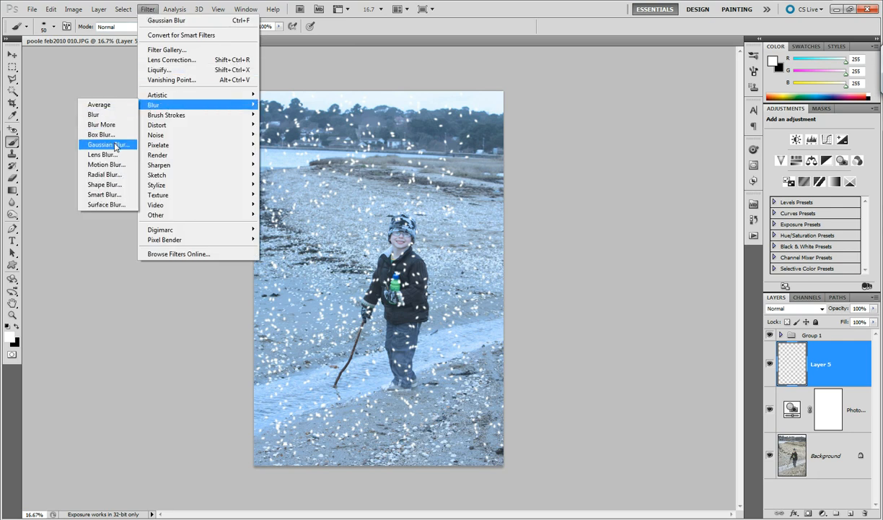
pyautogui.click(112, 144)
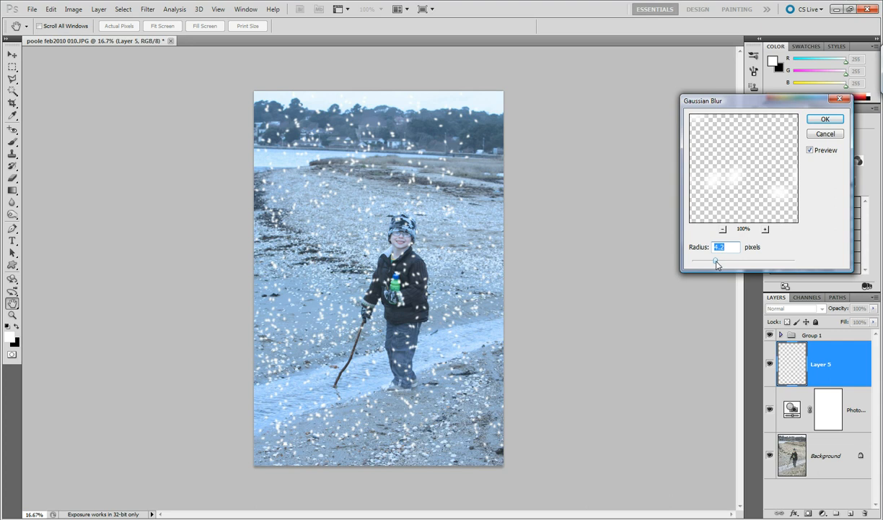
pyautogui.moveTo(717, 264); pyautogui.dragTo(720, 264)
pyautogui.moveTo(721, 264); pyautogui.dragTo(716, 264)
pyautogui.click(826, 120)
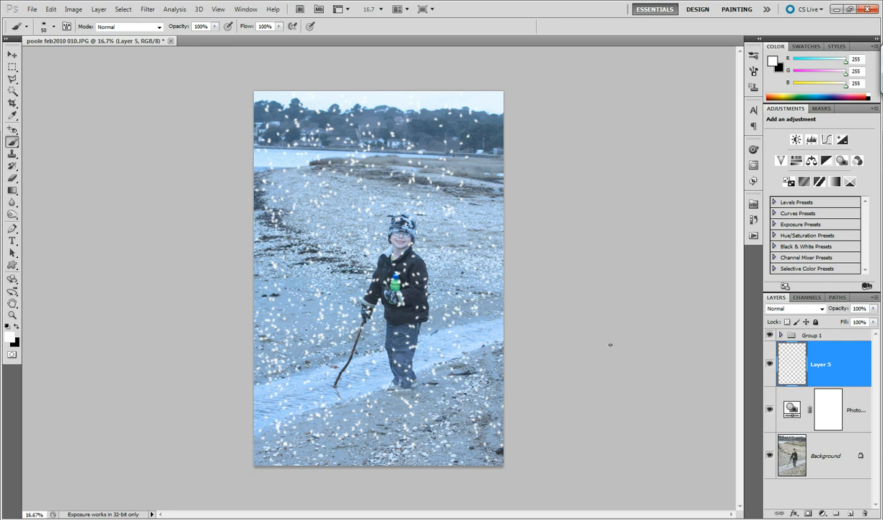
# Add another new layer above the small snowflakes and paint larger flakes over the photo with an 80 px brush.
pyautogui.click(851, 513)
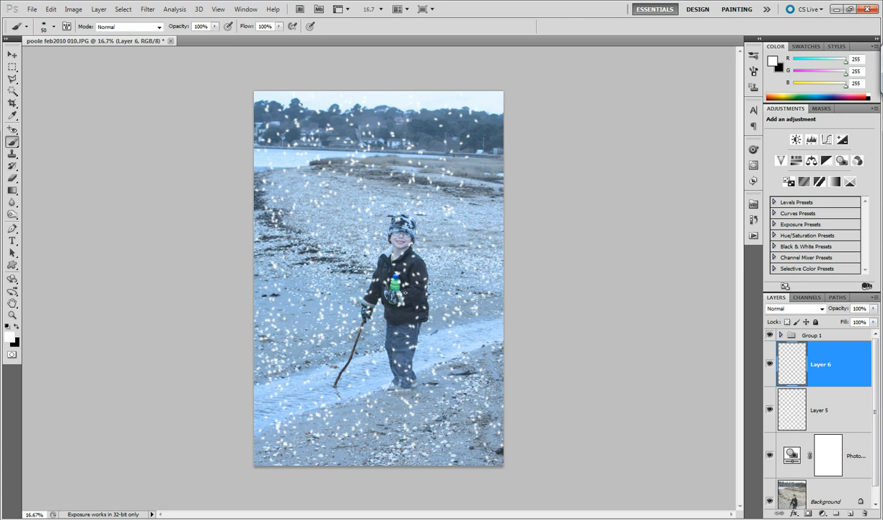
pyautogui.press(']')
pyautogui.press(']')
pyautogui.press(']')
pyautogui.press('[')
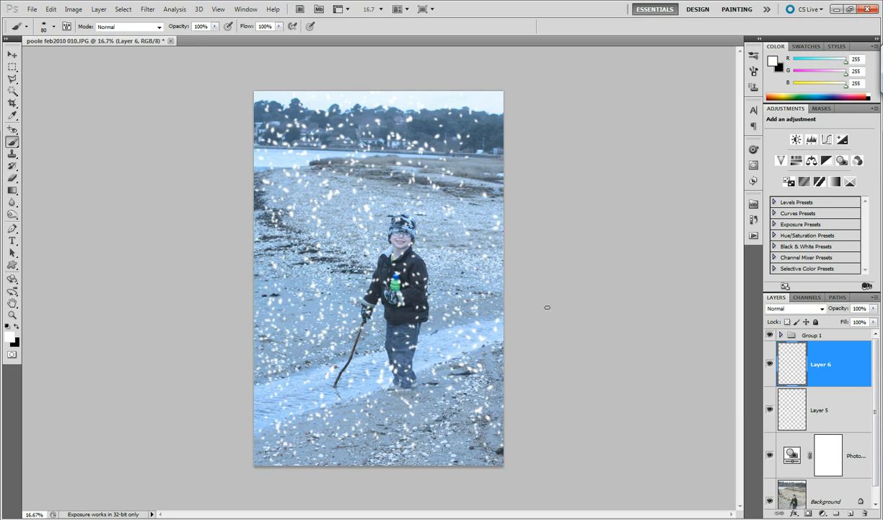
# Apply a Gaussian Blur with a radius of 5.1 pixels to the layer of 80 px snowflakes.
pyautogui.click(146, 10)
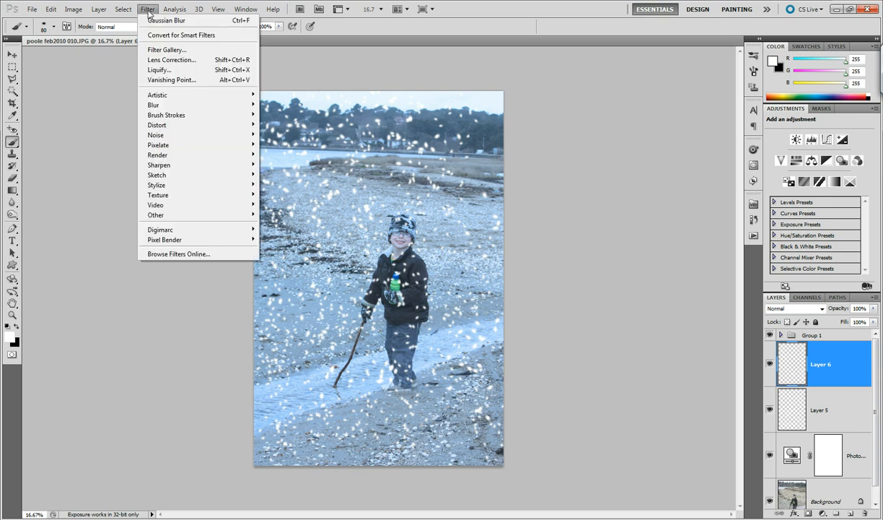
pyautogui.moveTo(155, 107)
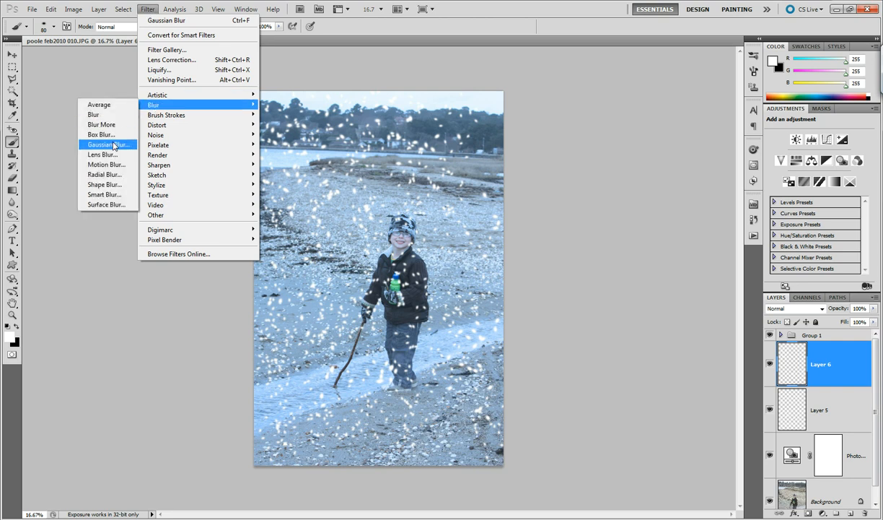
pyautogui.click(108, 145)
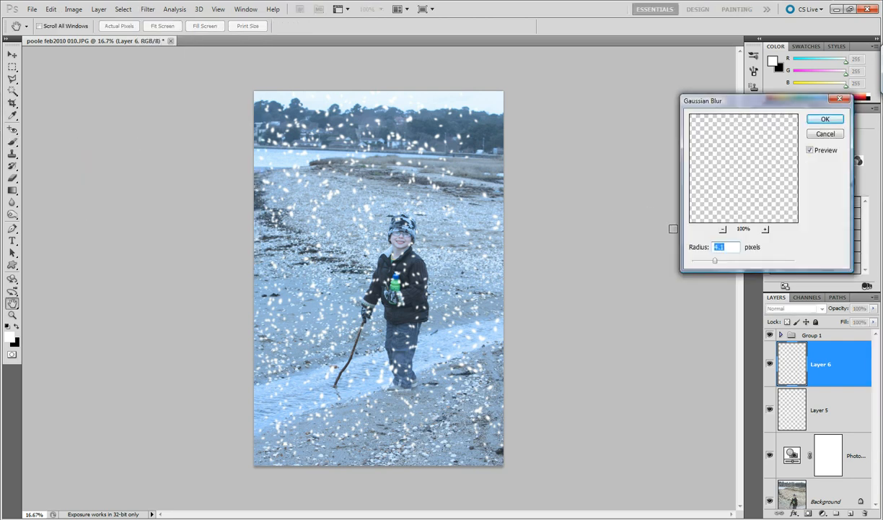
pyautogui.moveTo(716, 263); pyautogui.dragTo(721, 264)
pyautogui.click(824, 119)
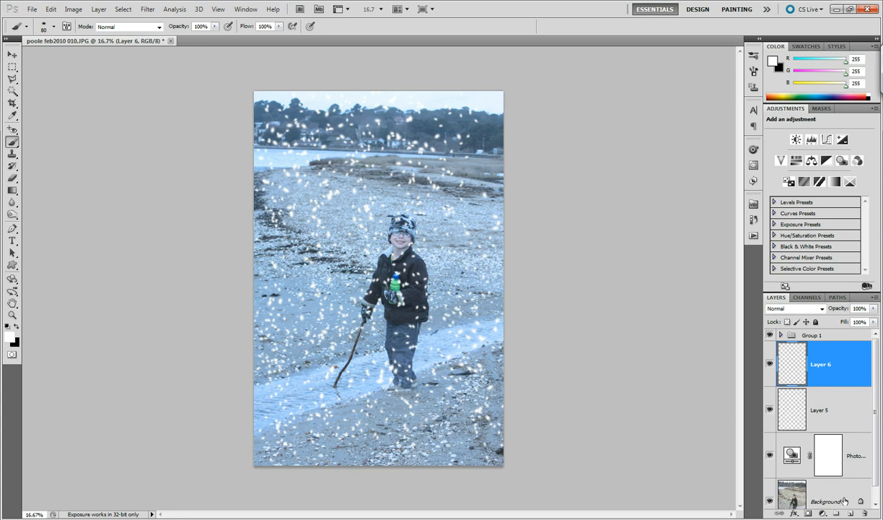
# Add a new layer above the blurred flakes and paint scattered larger white snowflakes over the photo with a 125 px brush.
pyautogui.hotkey('ctrl', 'shift', 'alt', 'n')
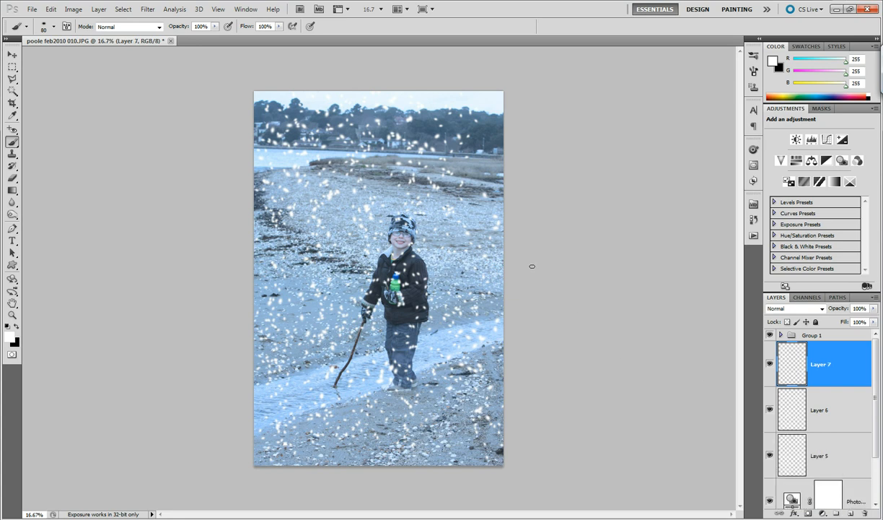
pyautogui.press(']')
pyautogui.press(']')
pyautogui.press(']')
pyautogui.moveTo(300, 159)
pyautogui.mouseDown()
pyautogui.moveTo(323, 213)
pyautogui.moveTo(317, 301)
pyautogui.moveTo(332, 354)
pyautogui.mouseUp()
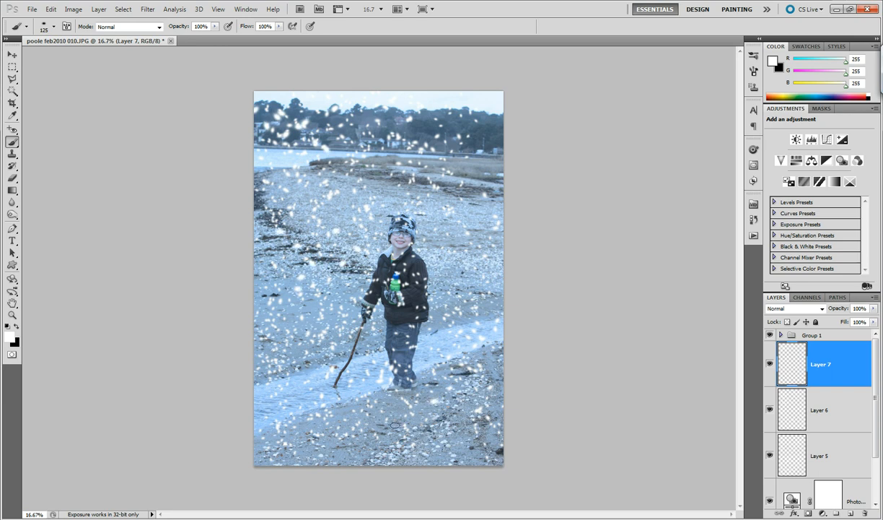
pyautogui.moveTo(350, 400)
pyautogui.mouseDown()
pyautogui.moveTo(377, 428)
pyautogui.moveTo(298, 410)
pyautogui.mouseUp()
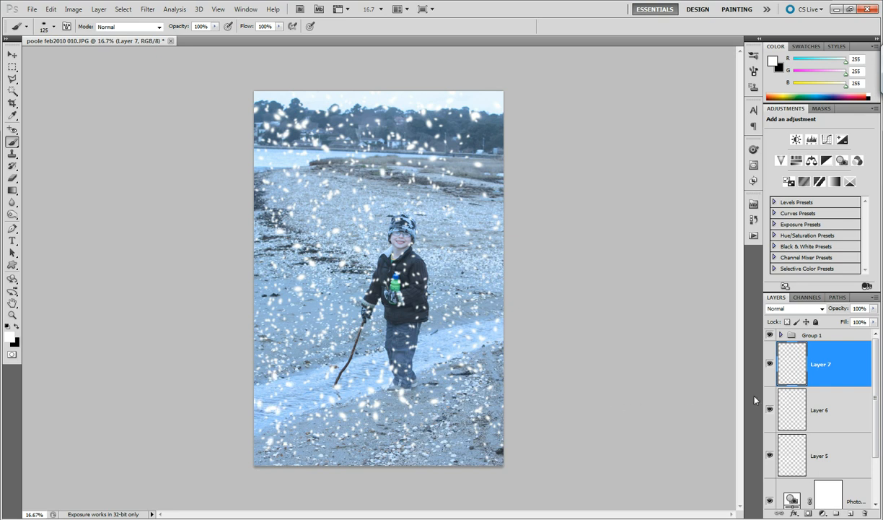
# Start a Gaussian Blur on the largest snowflakes layer, raise the radius to 24.2 pixels, and compare the photo with the preview off and on.
pyautogui.click(145, 10)
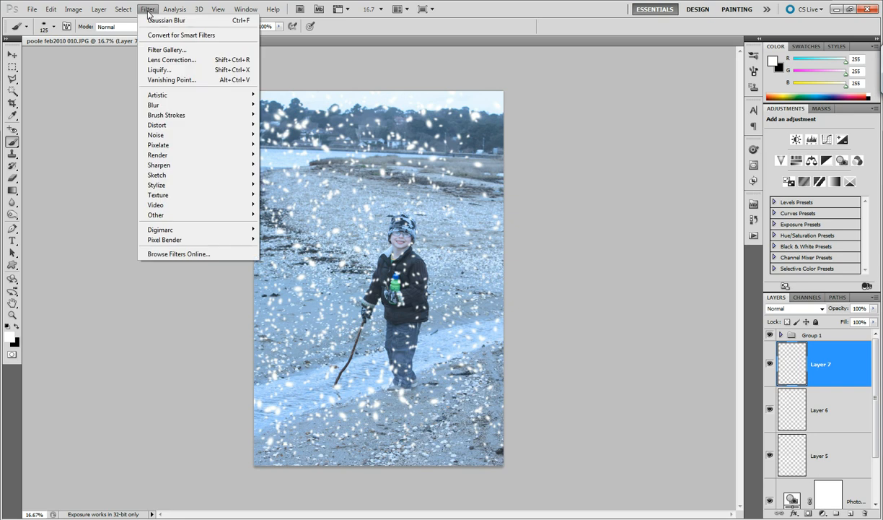
pyautogui.moveTo(164, 108)
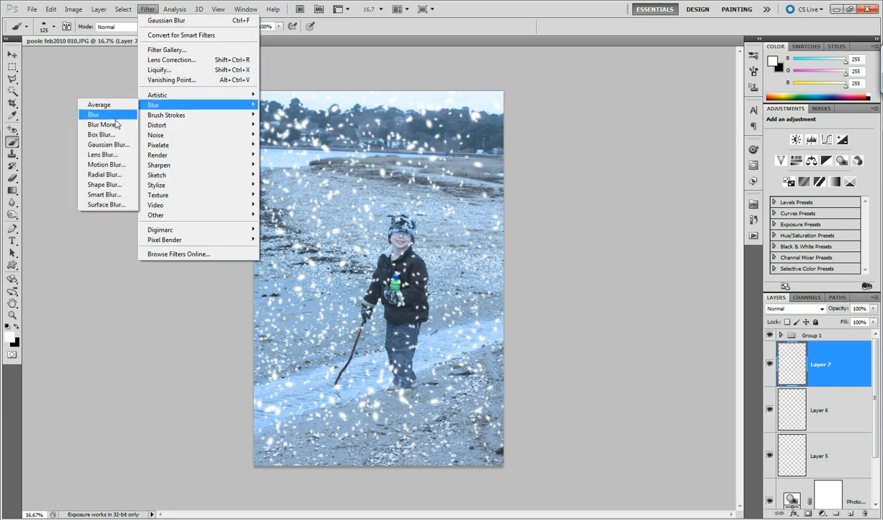
pyautogui.click(116, 143)
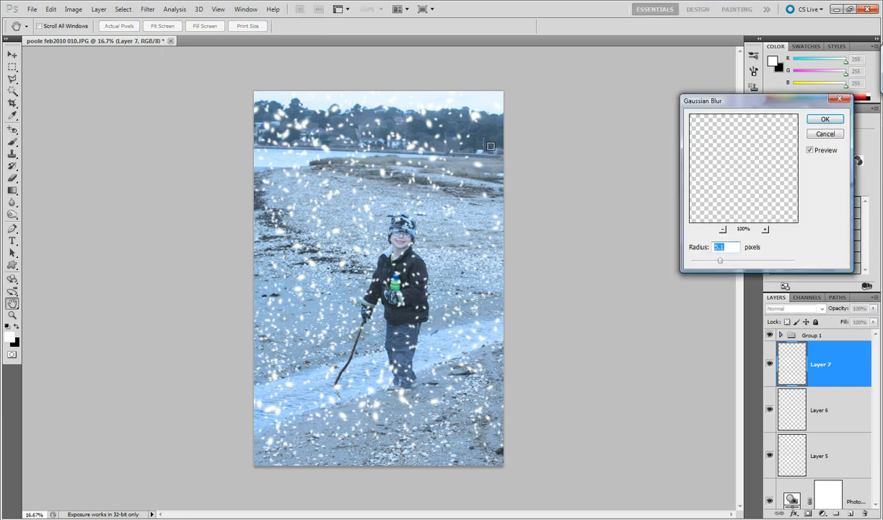
pyautogui.moveTo(720, 261); pyautogui.dragTo(731, 262)
pyautogui.click(811, 151)
pyautogui.click(810, 151)
pyautogui.click(811, 151)
pyautogui.click(811, 151)
pyautogui.moveTo(731, 262); pyautogui.dragTo(742, 261)
pyautogui.click(810, 151)
pyautogui.click(811, 151)
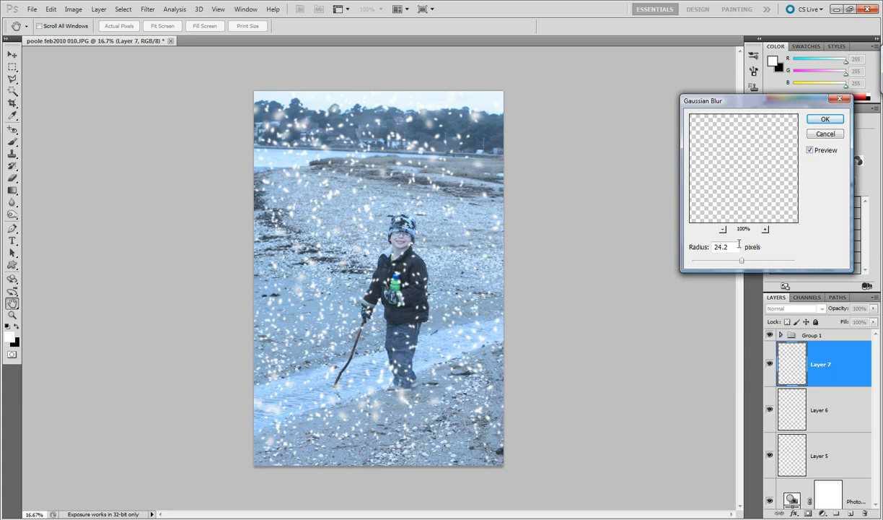
# Reduce the Gaussian Blur radius to about 15 pixels and apply it to the largest snowflakes.
pyautogui.moveTo(741, 261); pyautogui.dragTo(736, 265)
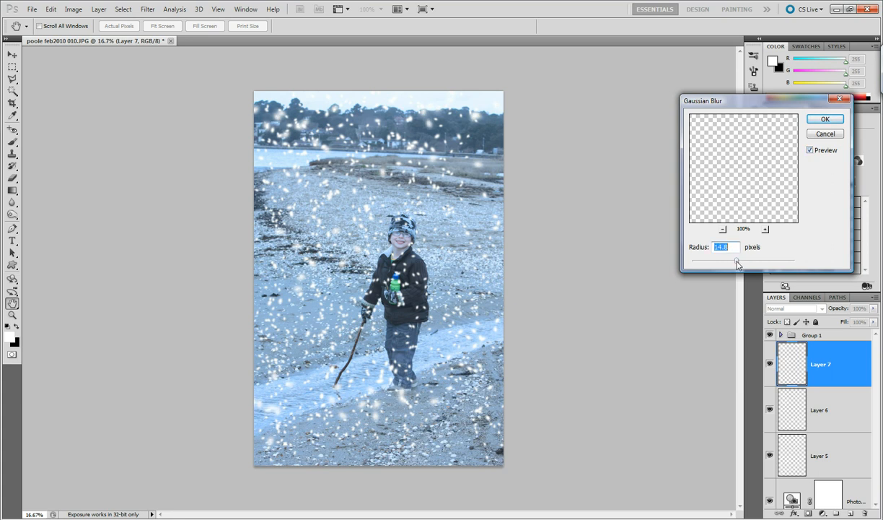
pyautogui.moveTo(737, 264); pyautogui.dragTo(738, 263)
pyautogui.moveTo(738, 262); pyautogui.dragTo(738, 263)
pyautogui.click(822, 119)
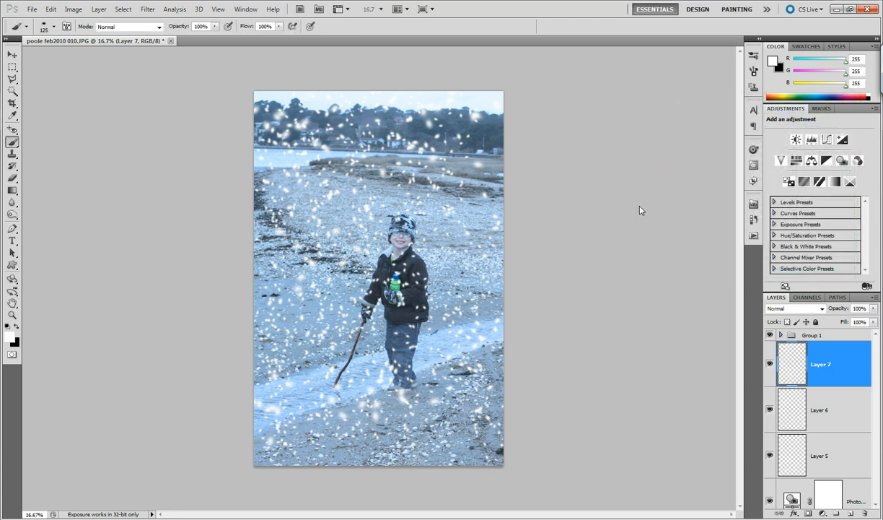